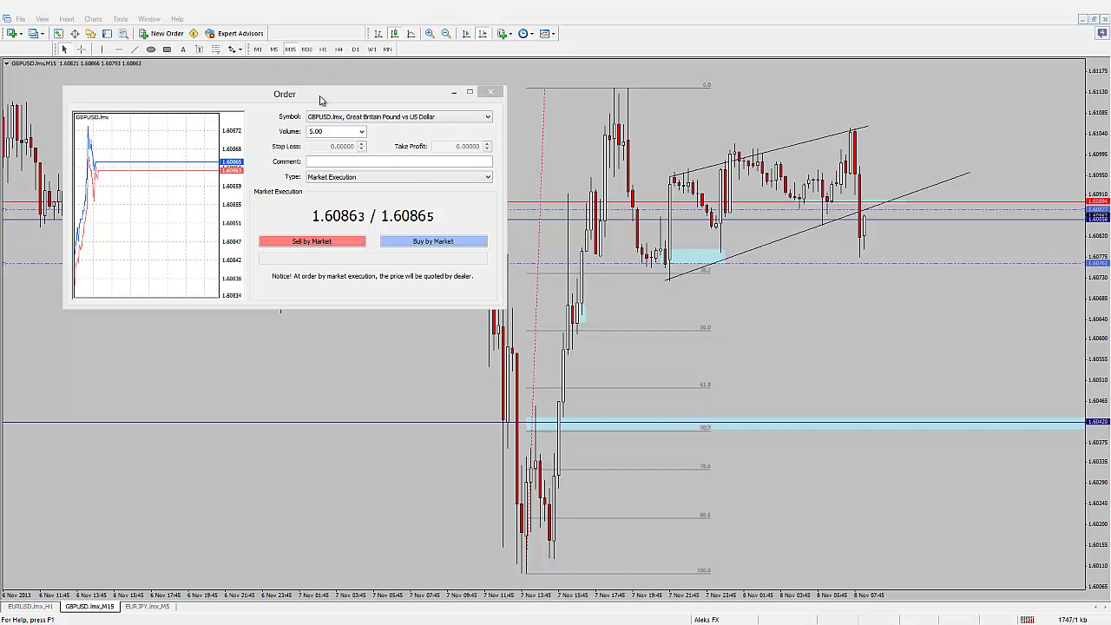
Move the 5-lot GBPUSD order window aside and show the chart on M5
left_click_drag(323, 101, 0, 243)
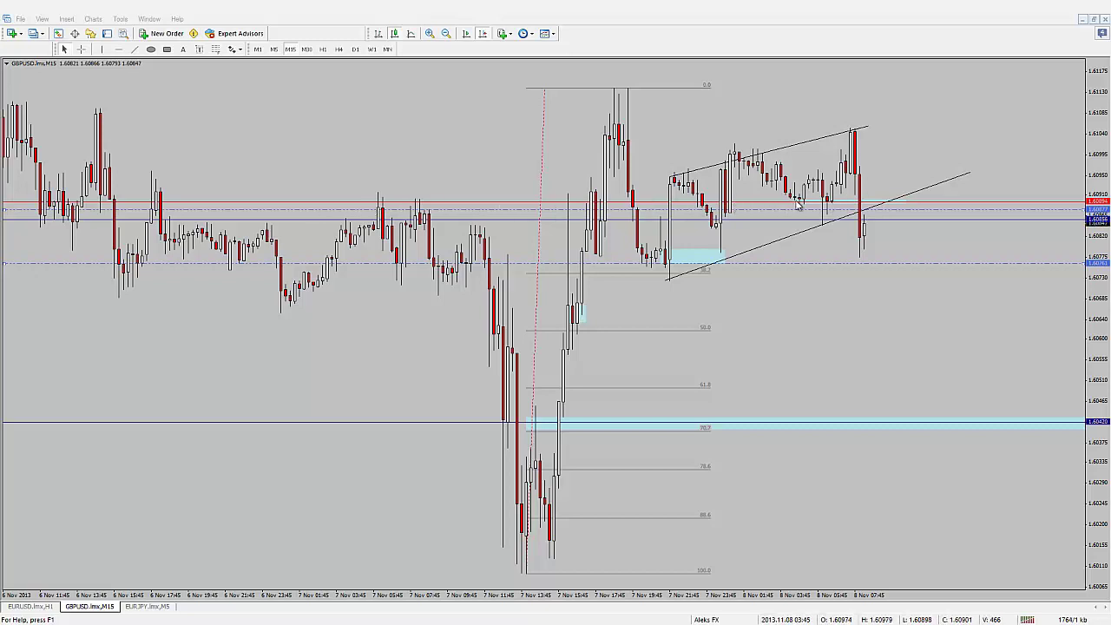
left_click(274, 50)
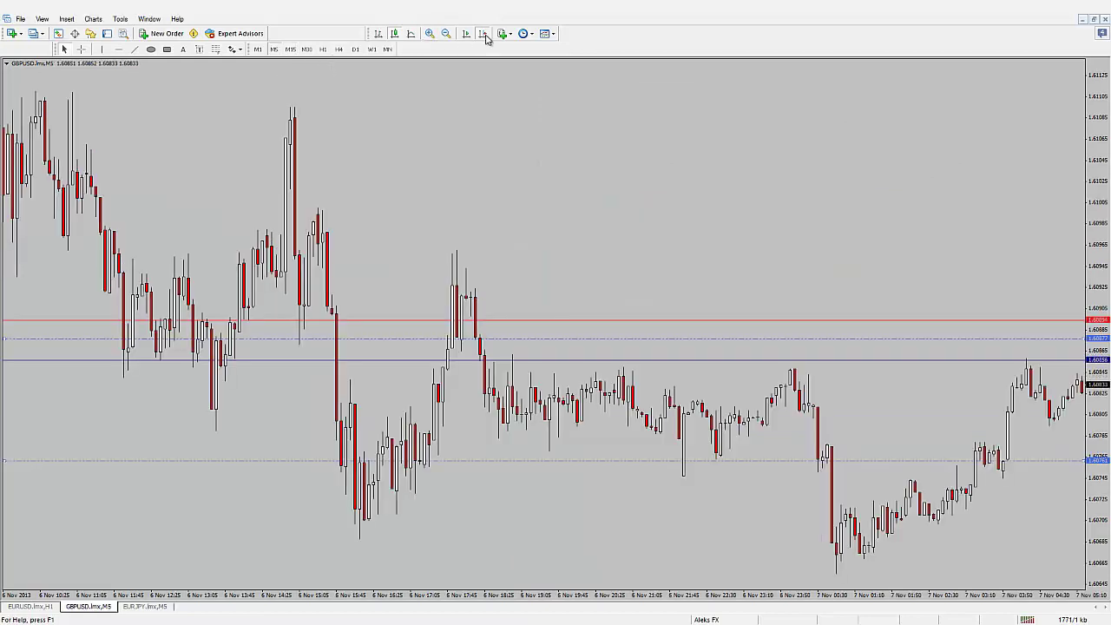
Scroll the GBPUSD chart to the latest bars with Auto Scroll
left_click(482, 33)
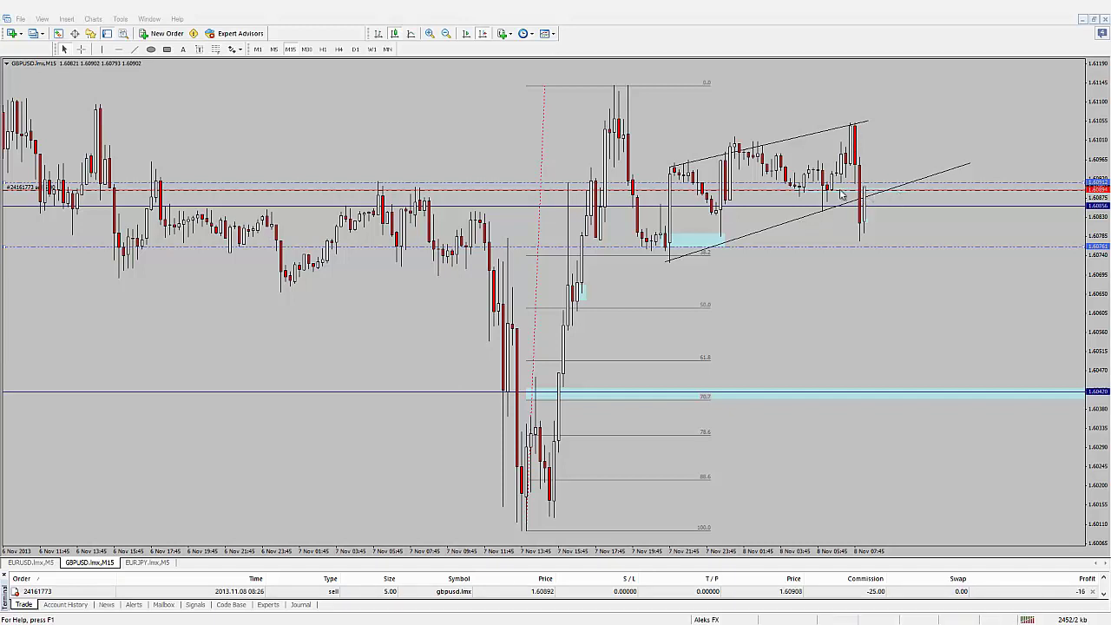
Set the sell's stop loss to 1.60968 and stretch the lower cyan zone to recent candles
left_click_drag(839, 189, 839, 152)
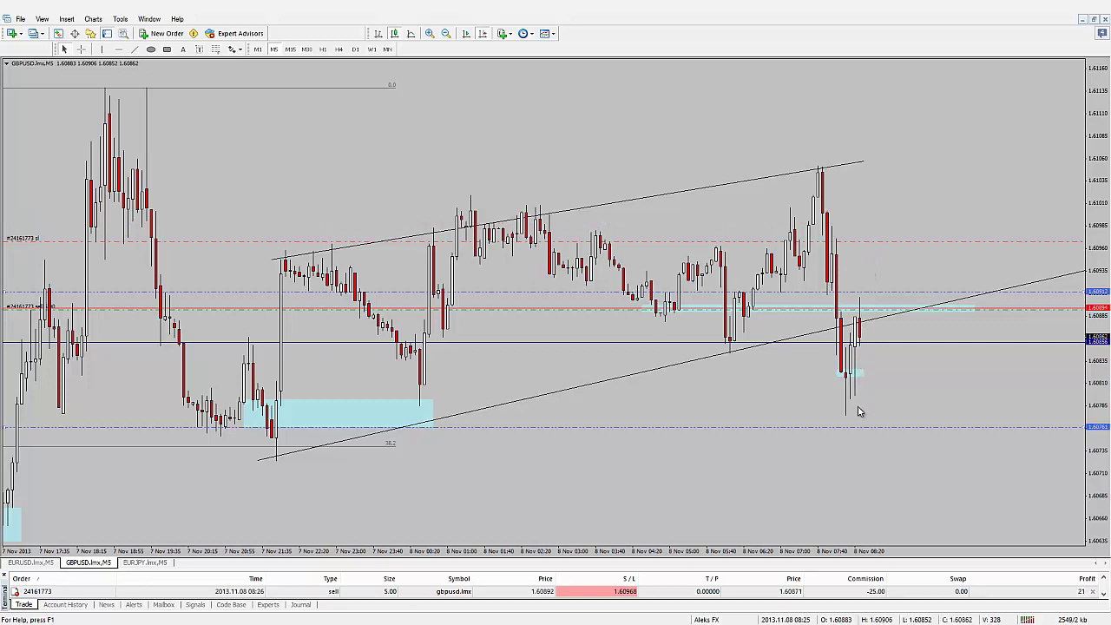
middle_click(875, 442)
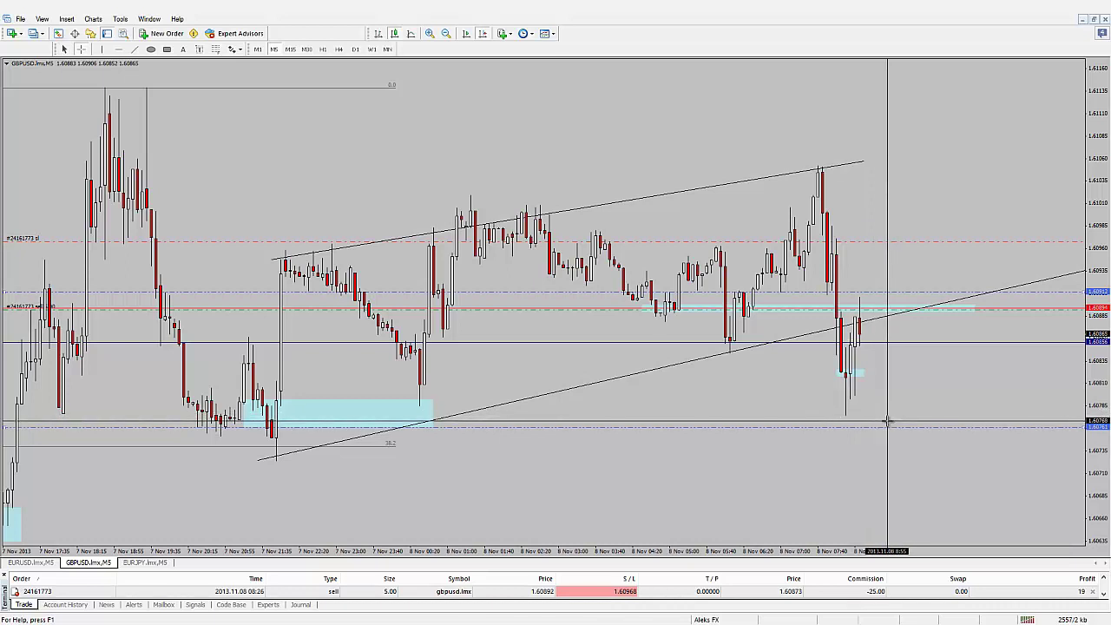
mouse_move(887, 422)
left_mouse_down()
mouse_move(897, 330)
mouse_move(909, 322)
left_mouse_up()
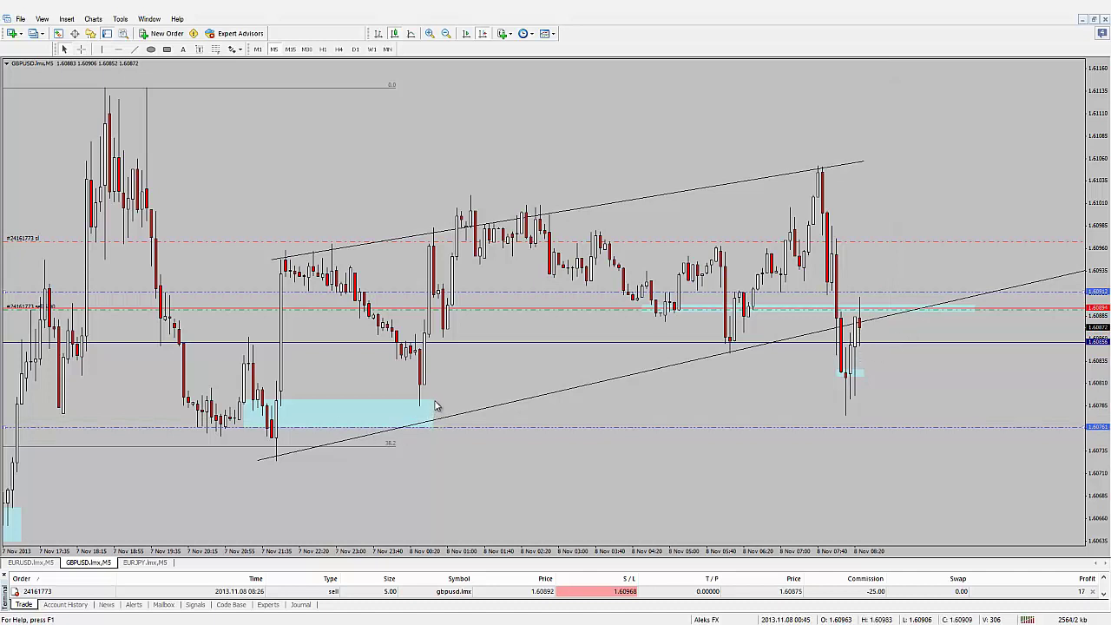
left_click_drag(436, 406, 1006, 424)
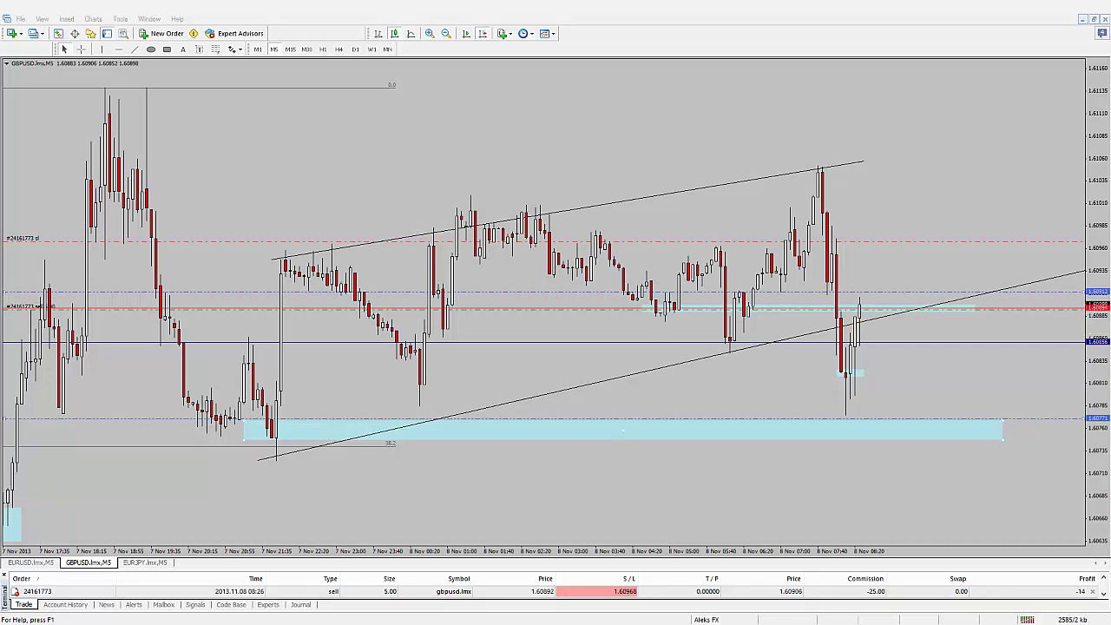
Draw a new cyan rectangle zone near 1.6093 above the recent price drop
left_click(251, 591)
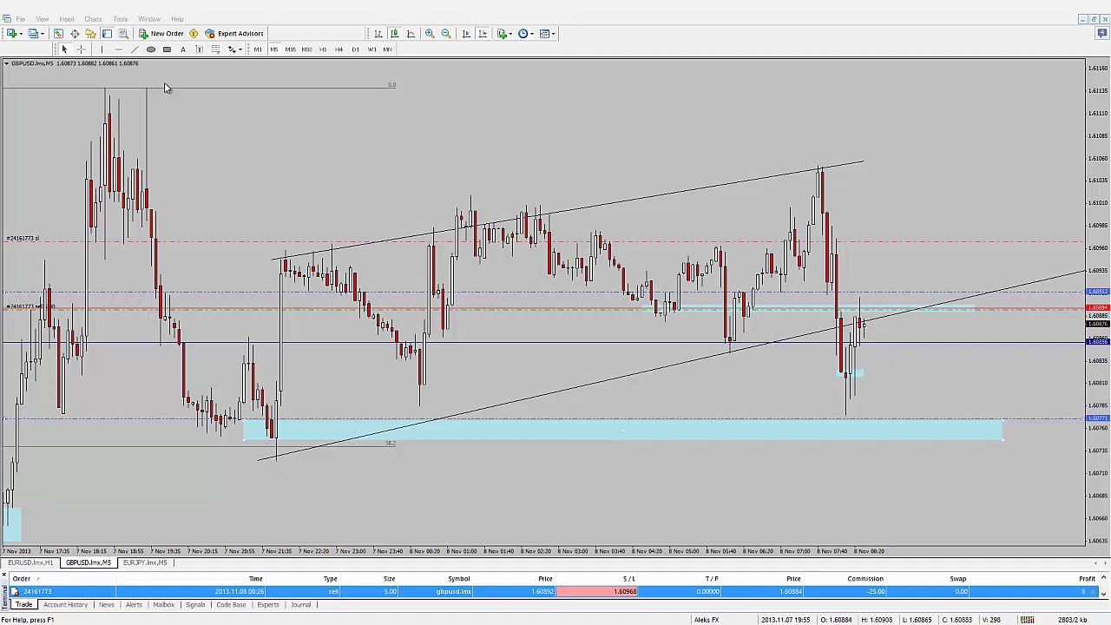
left_click(166, 49)
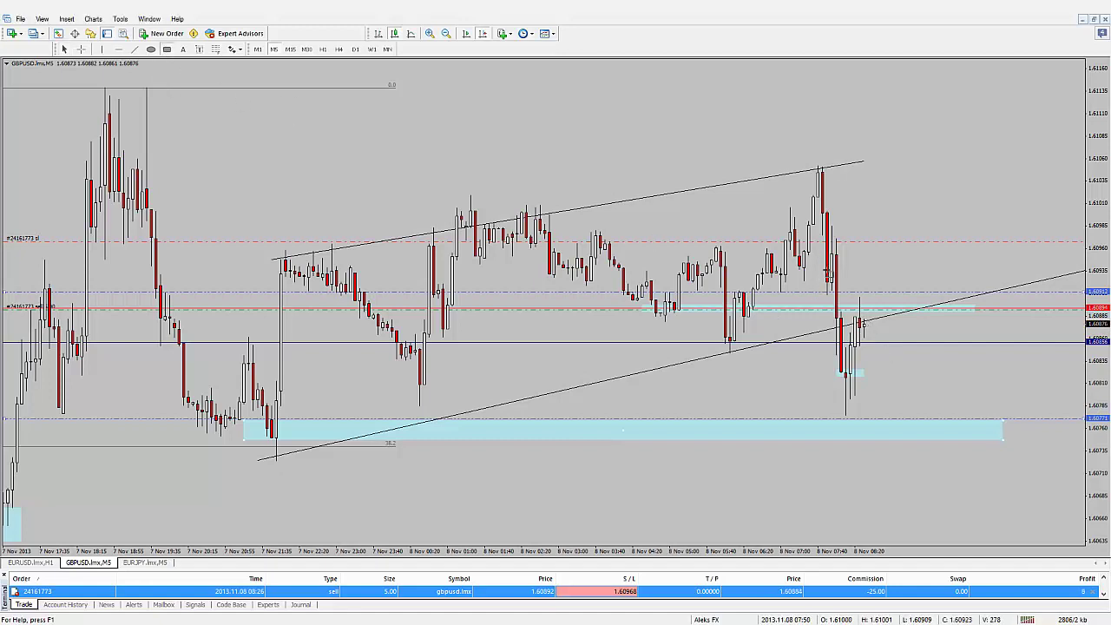
left_click_drag(837, 253, 947, 287)
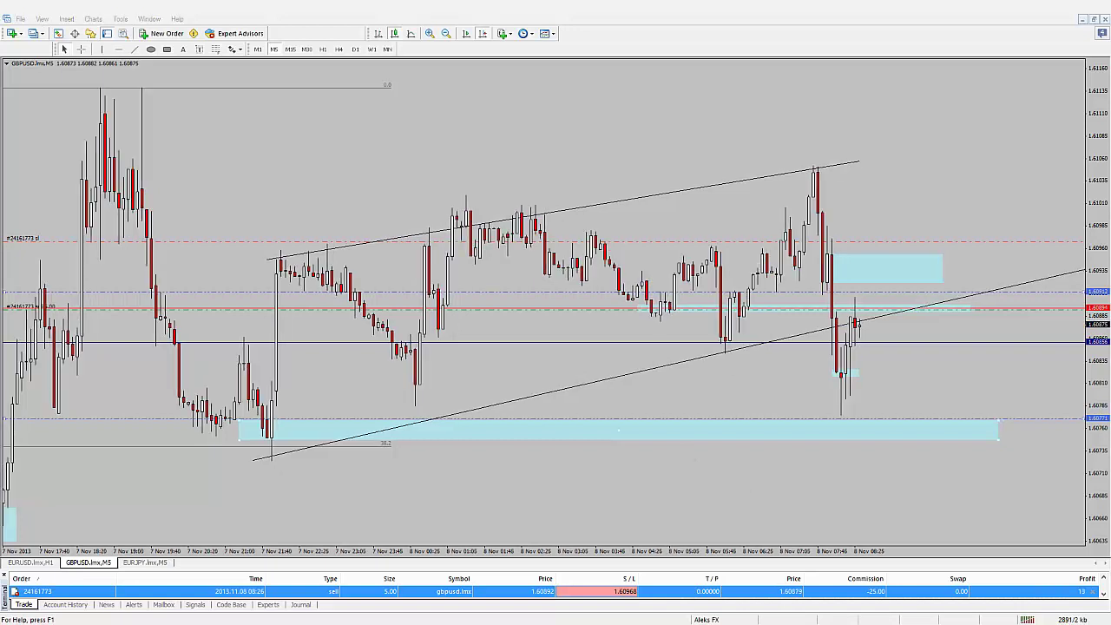
Show GBPUSD on M15 at the latest bars, with chart shift on and zoomed out
left_click(306, 49)
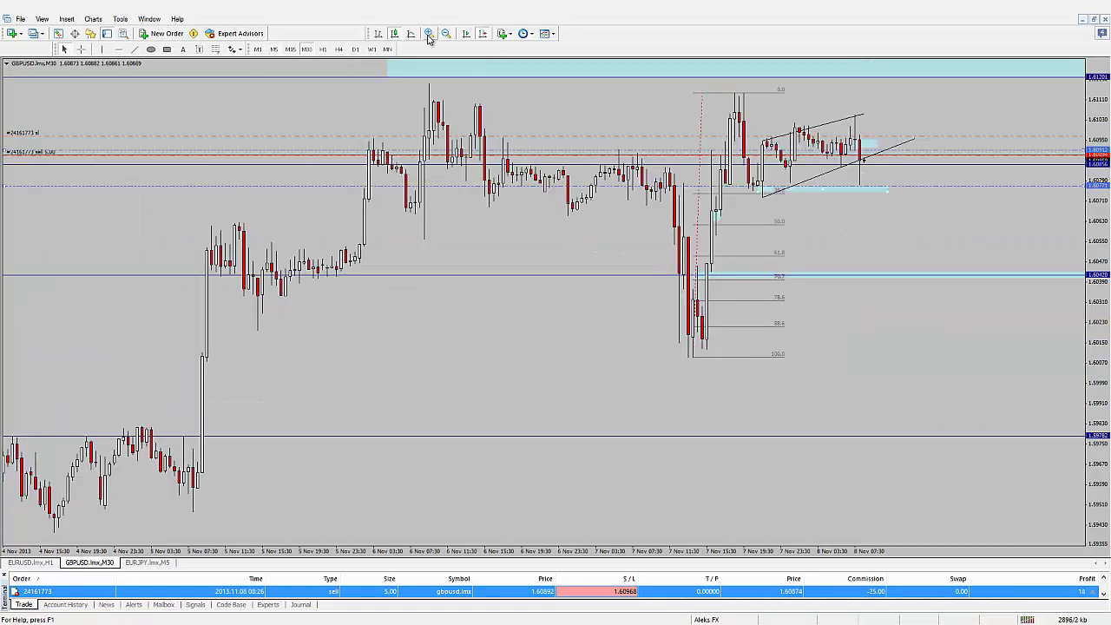
left_click(429, 34)
left_click(482, 34)
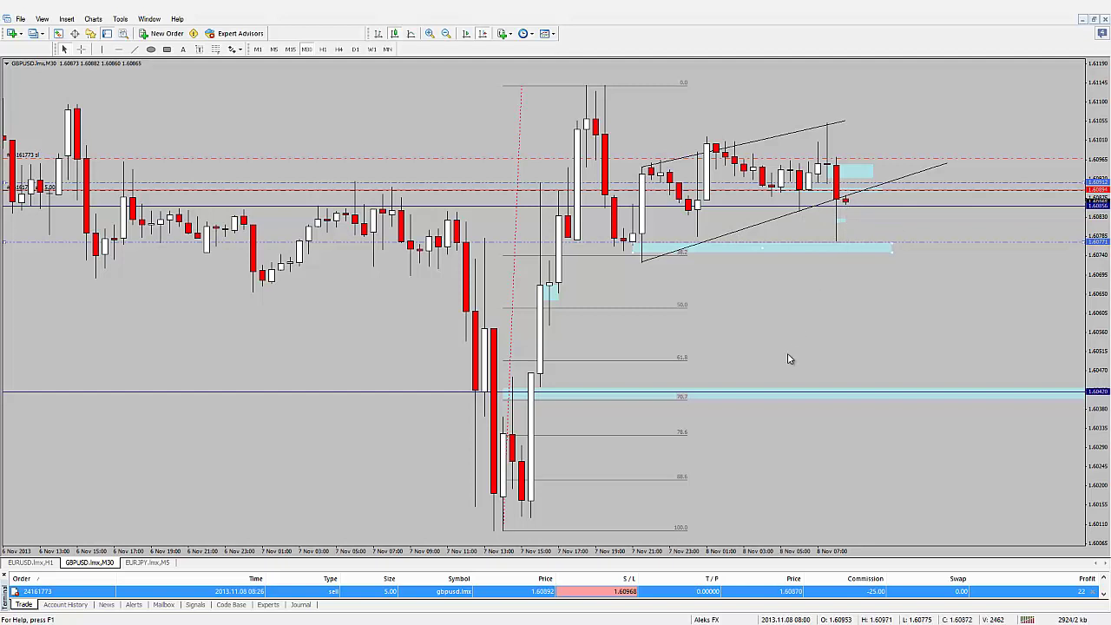
left_click(292, 50)
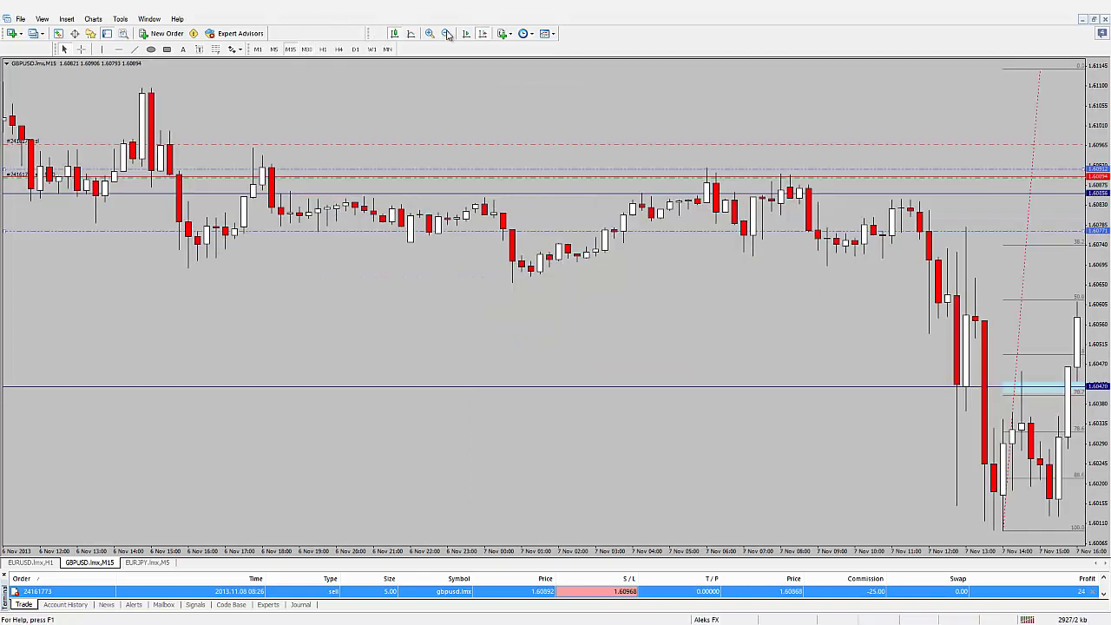
left_click(479, 34)
left_click(480, 35)
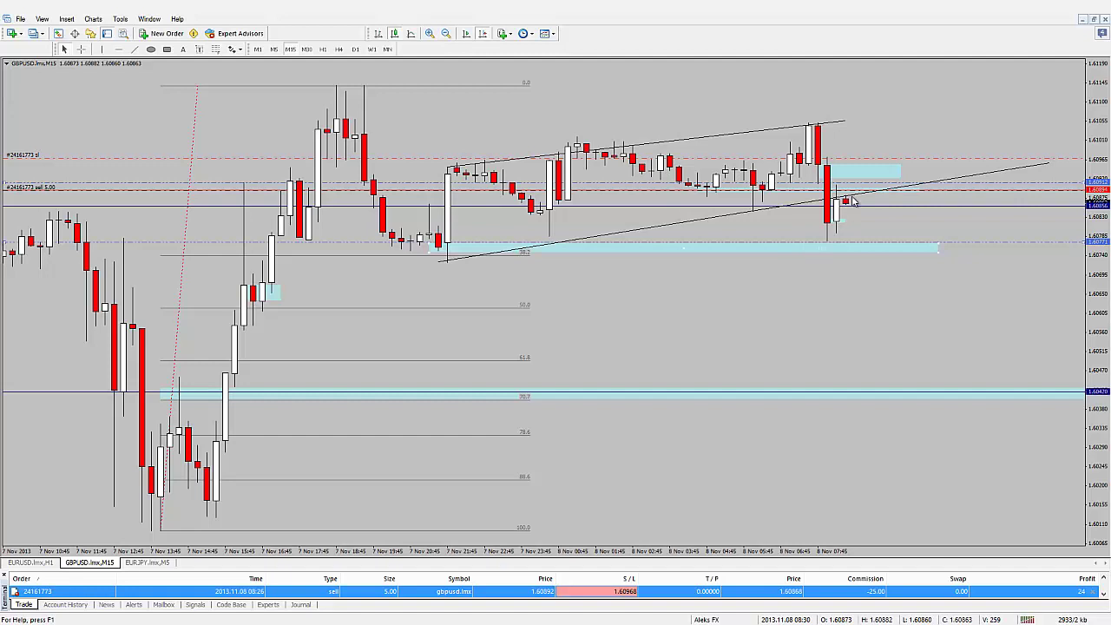
mouse_move(842, 207)
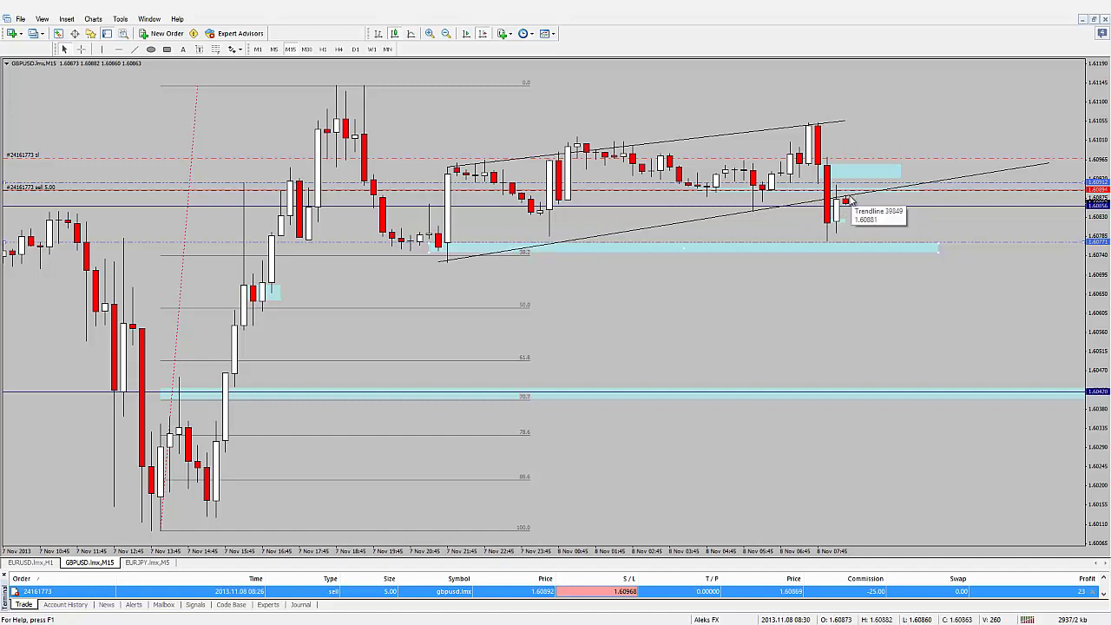
key("minus")
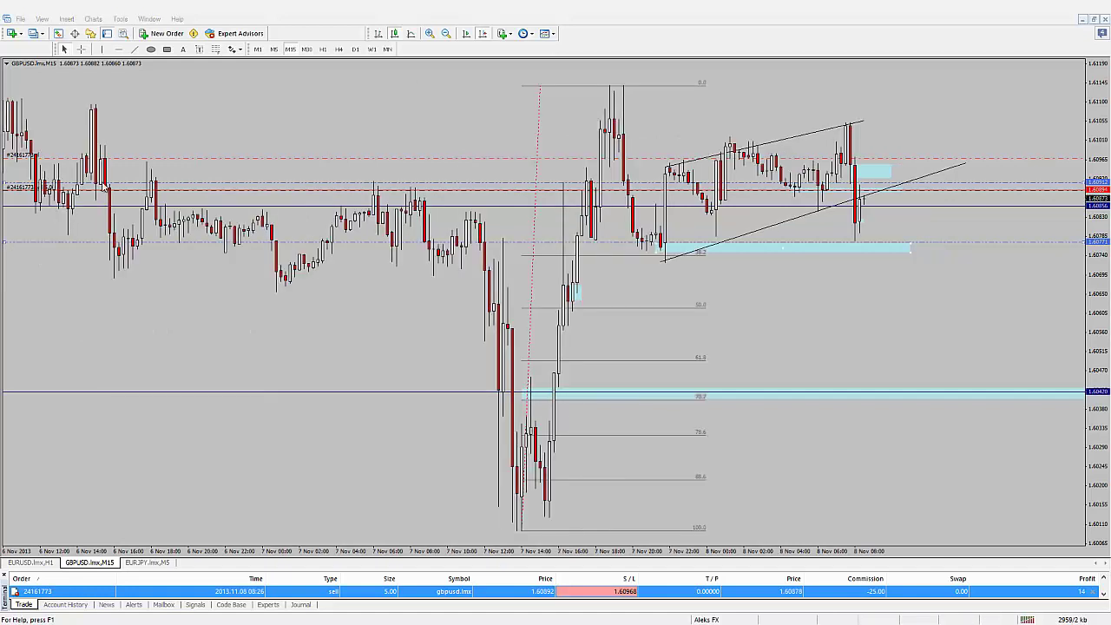
Bring the chart through M5 to M1 at the latest bars, zoomed out
left_click(274, 48)
left_click(479, 35)
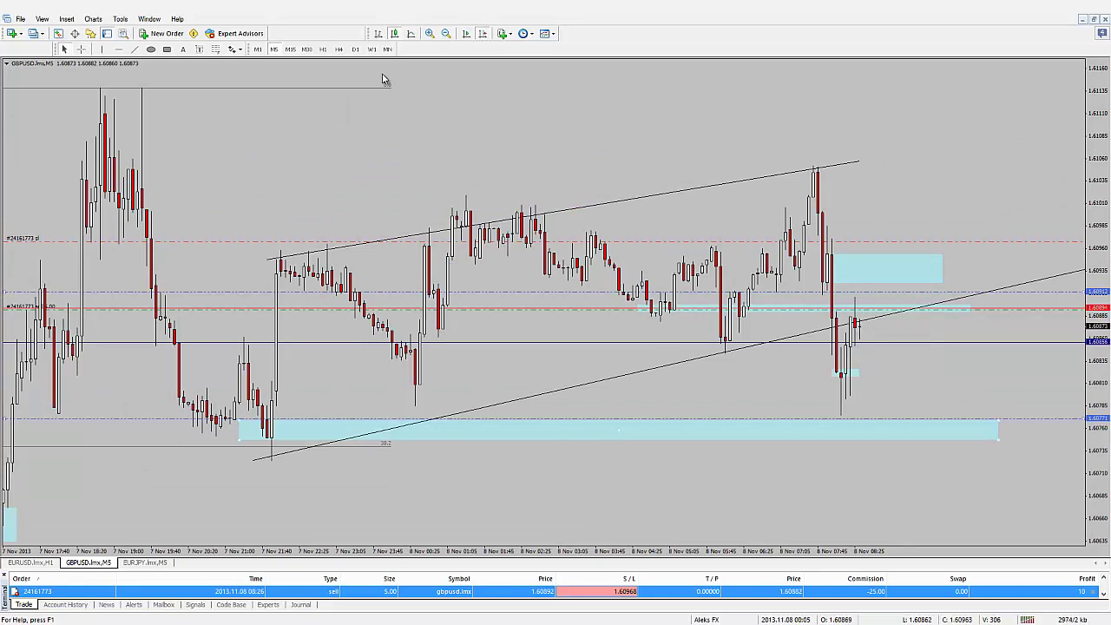
left_click(257, 50)
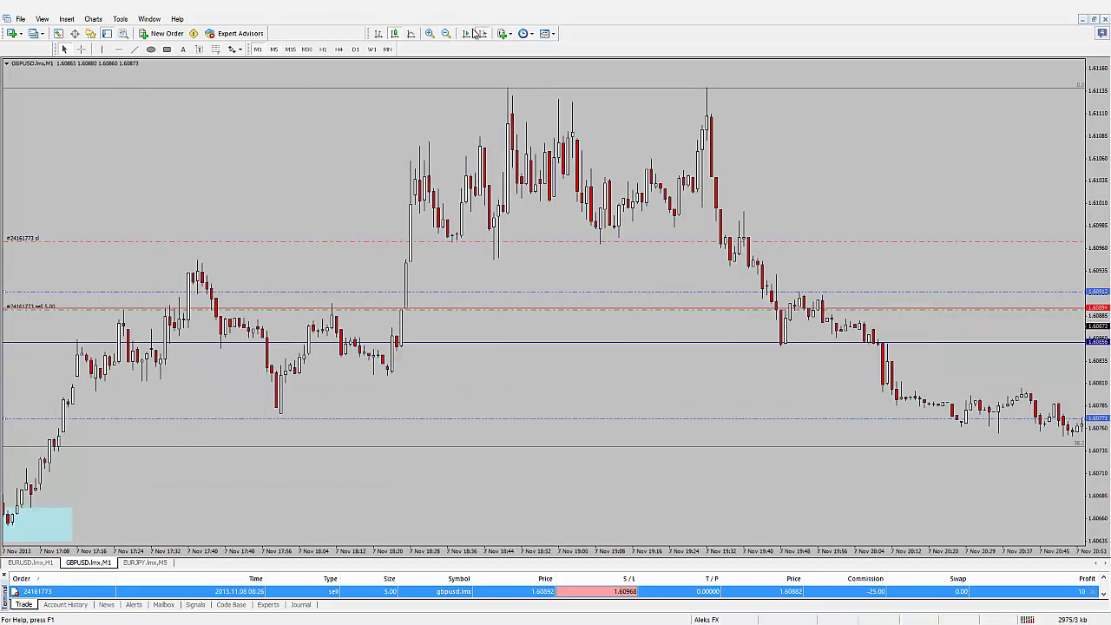
left_click(465, 34)
left_click(447, 35)
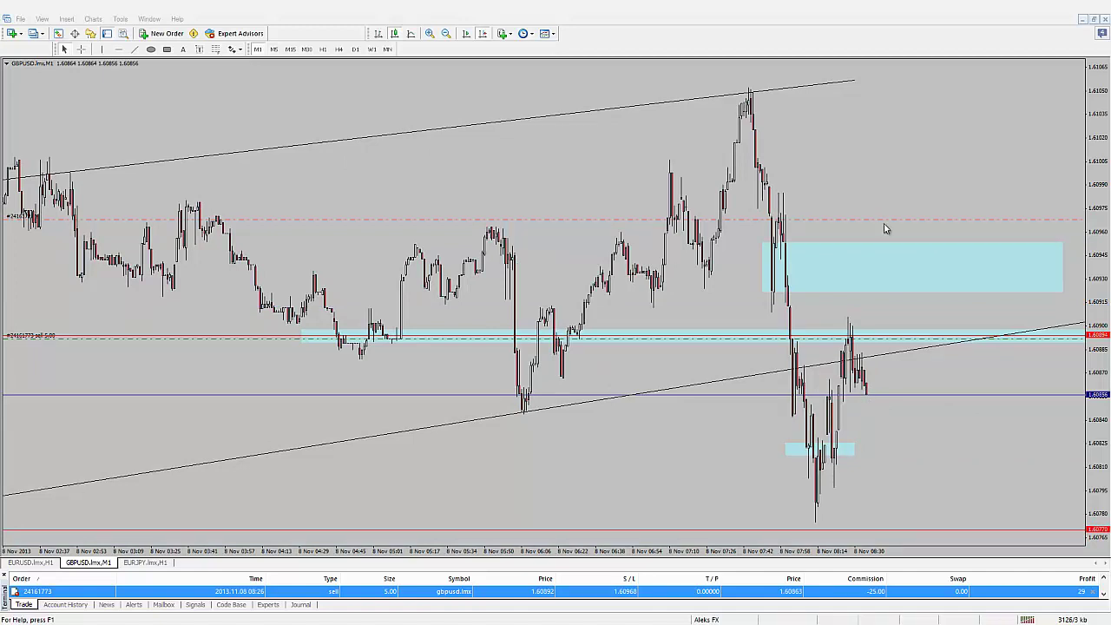
Drag the sell's stop loss down to 1.60935
left_click_drag(889, 221, 906, 278)
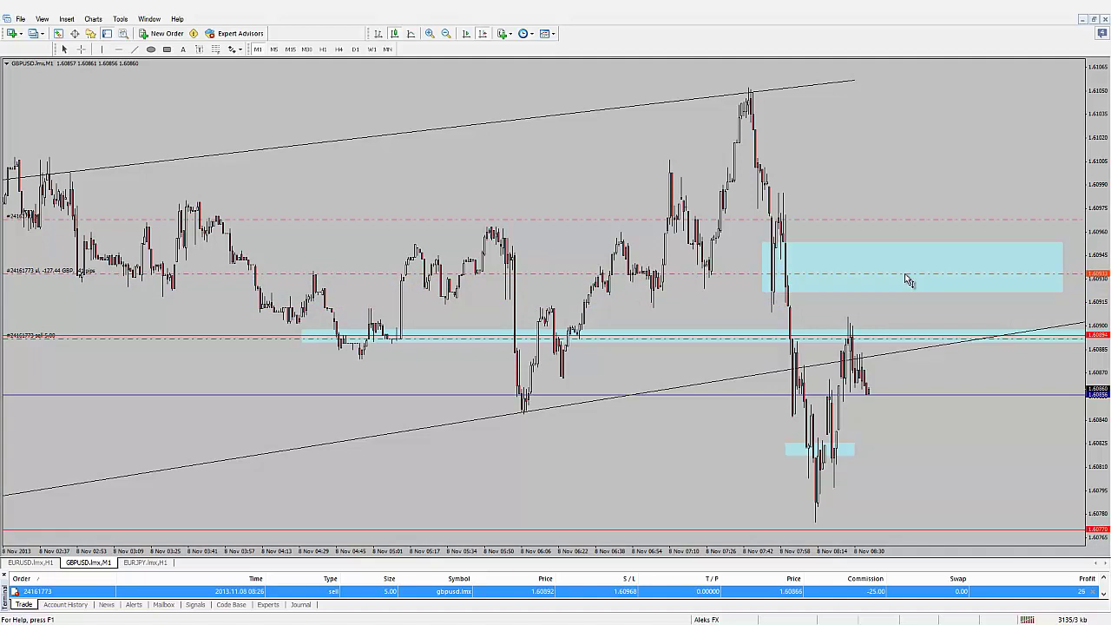
left_click_drag(905, 280, 906, 278)
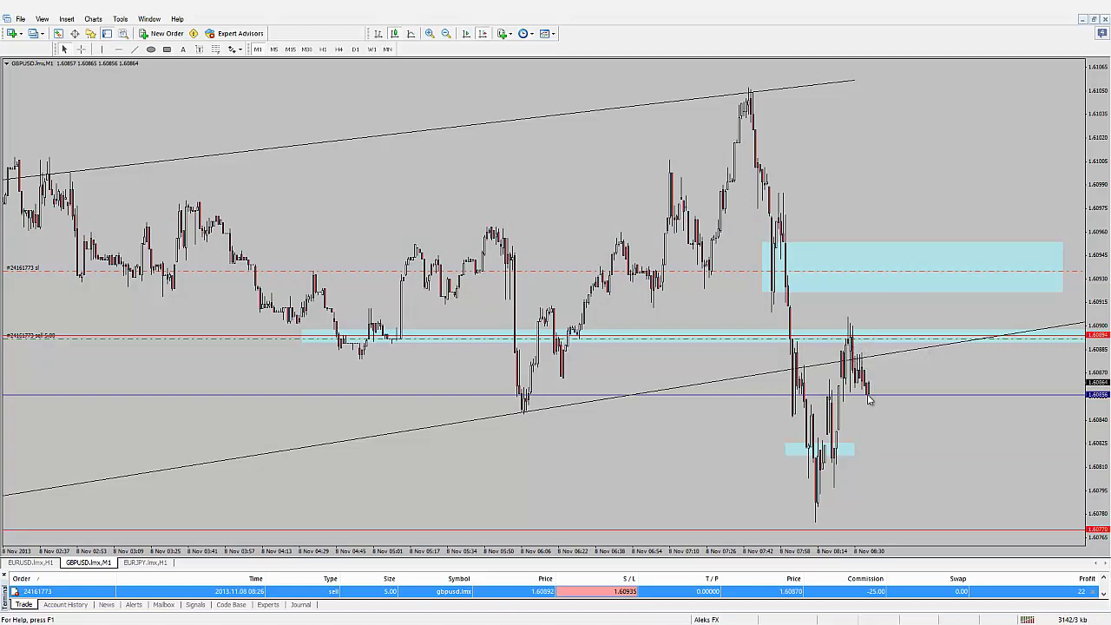
Draw a small cyan rectangle beside the latest M1 candles
left_click(166, 49)
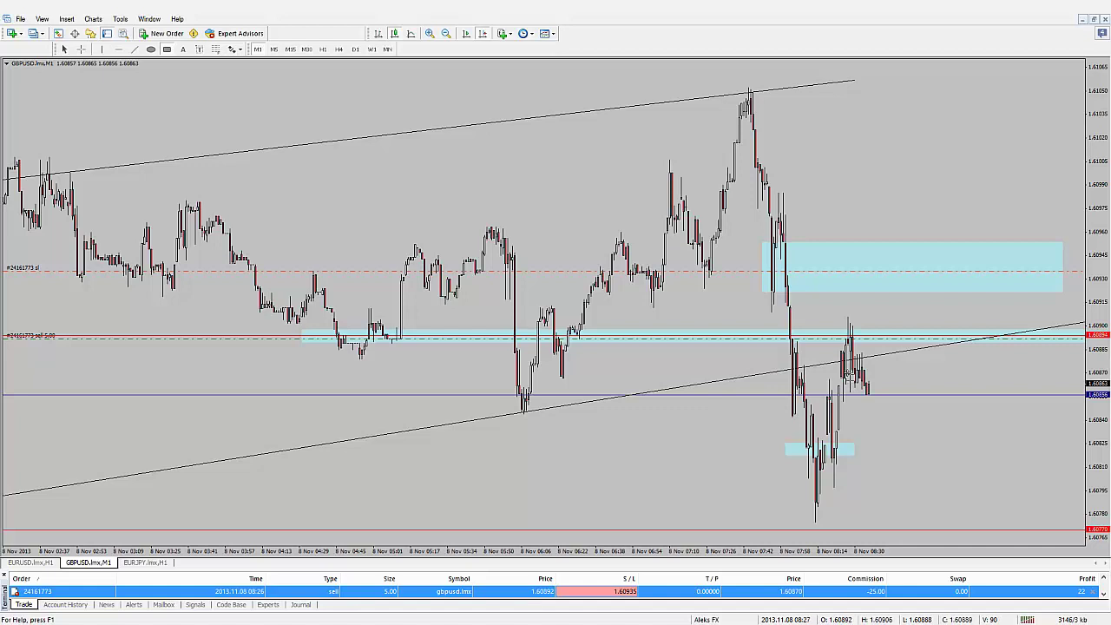
left_click_drag(886, 382, 889, 384)
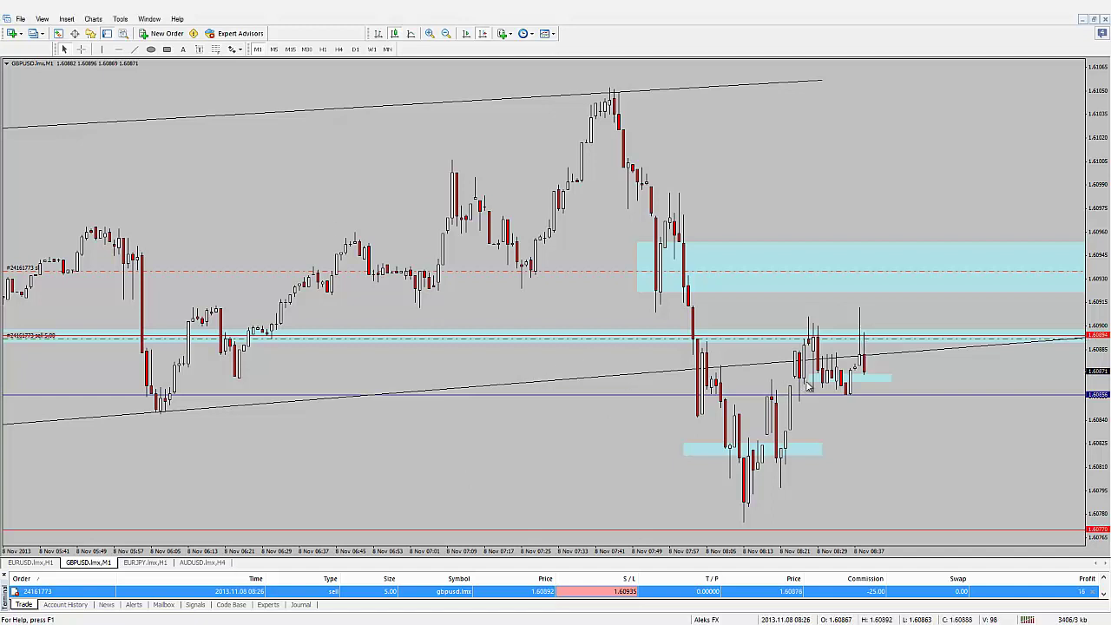
Stretch the small cyan zone taller and open the sell order's window with 2.50 lots
double_click(868, 377)
left_click_drag(852, 380, 895, 387)
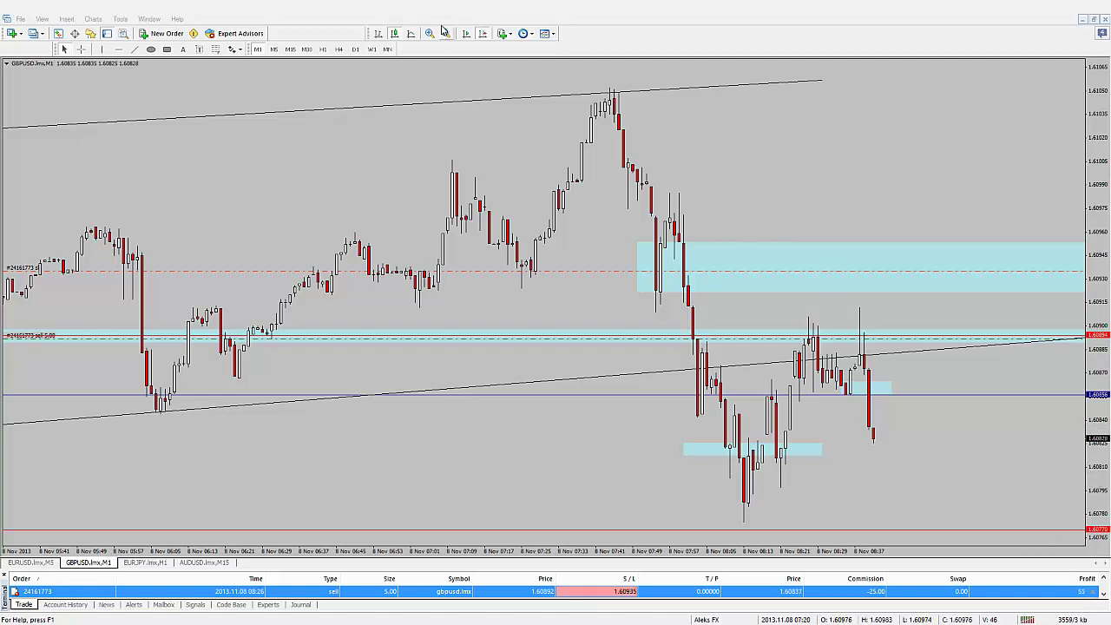
scroll(448, 126, "down", 5)
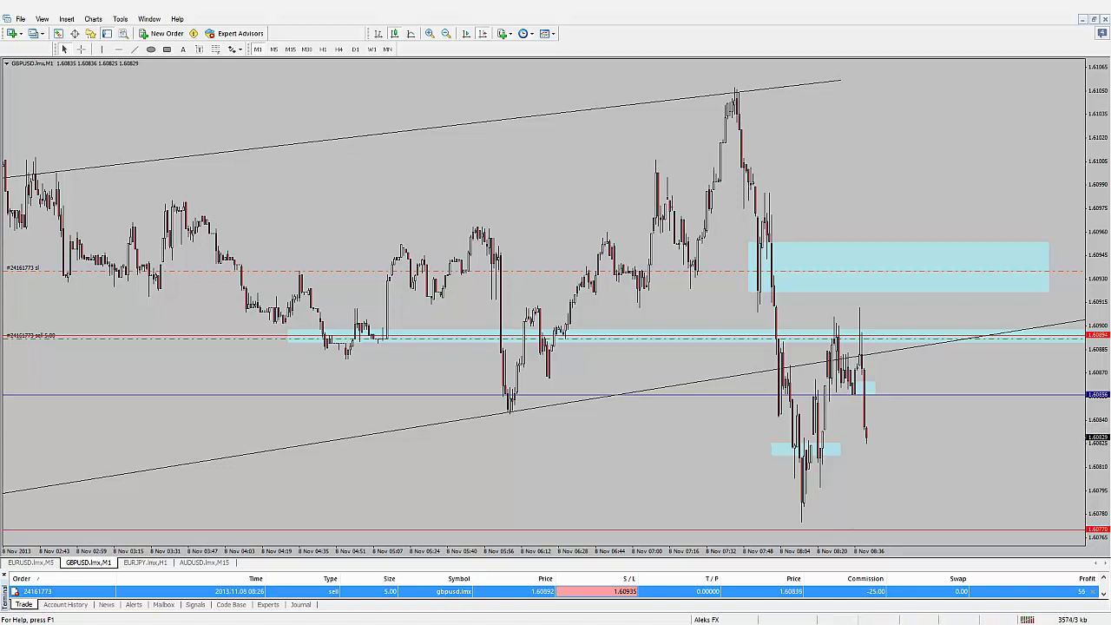
double_click(252, 591)
left_click_drag(43, 263, 445, 103)
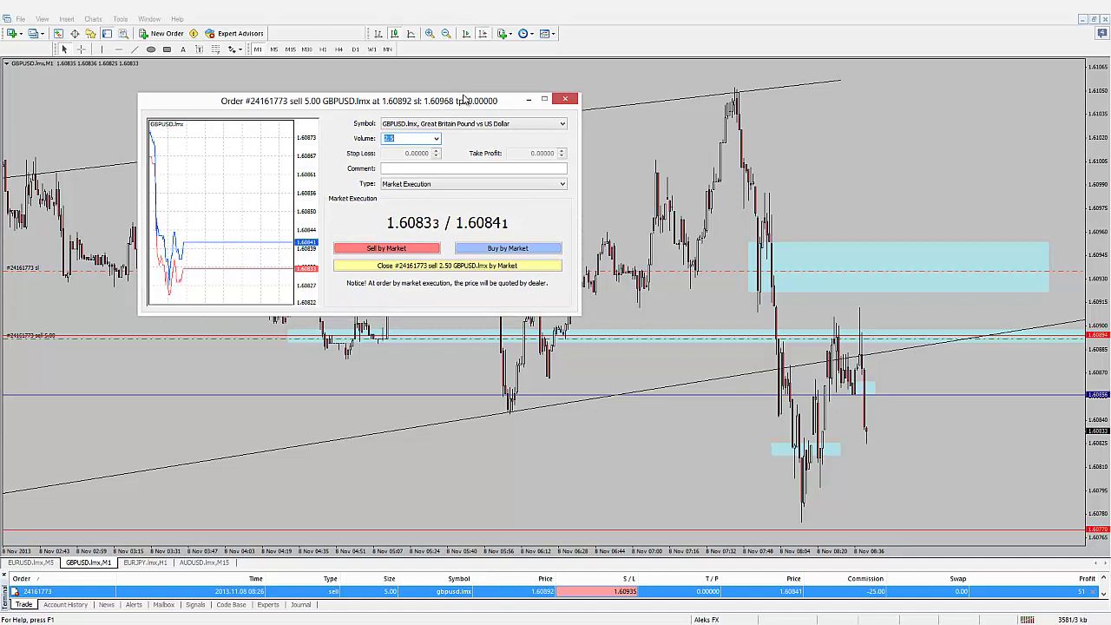
Accept 2.5 lots, check M5, move the order window down, return to shifted M1
left_click(412, 167)
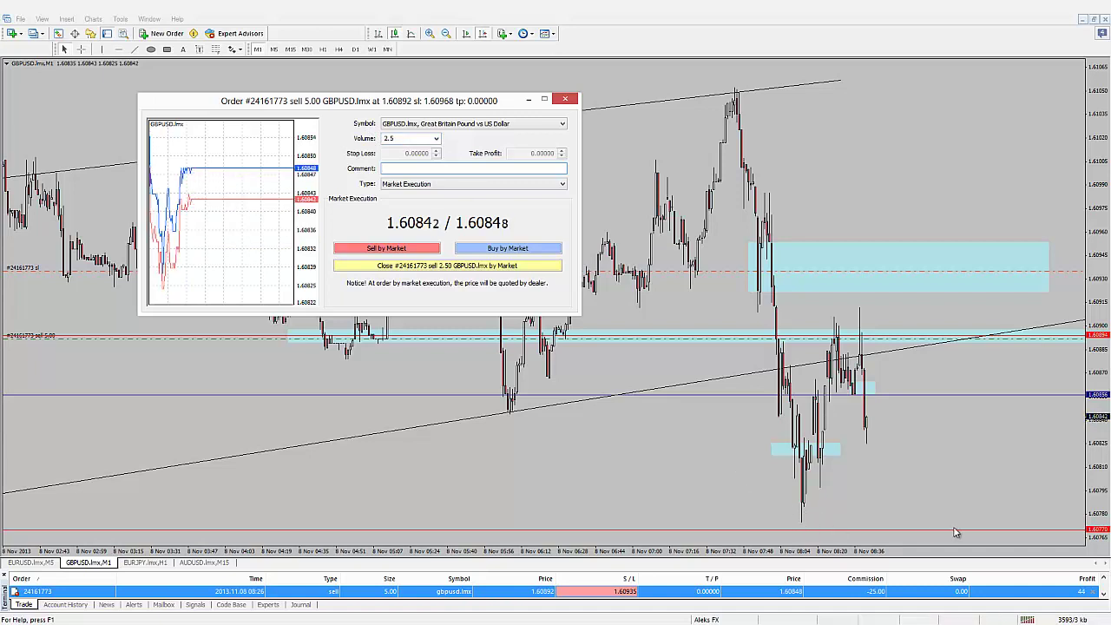
left_click(274, 49)
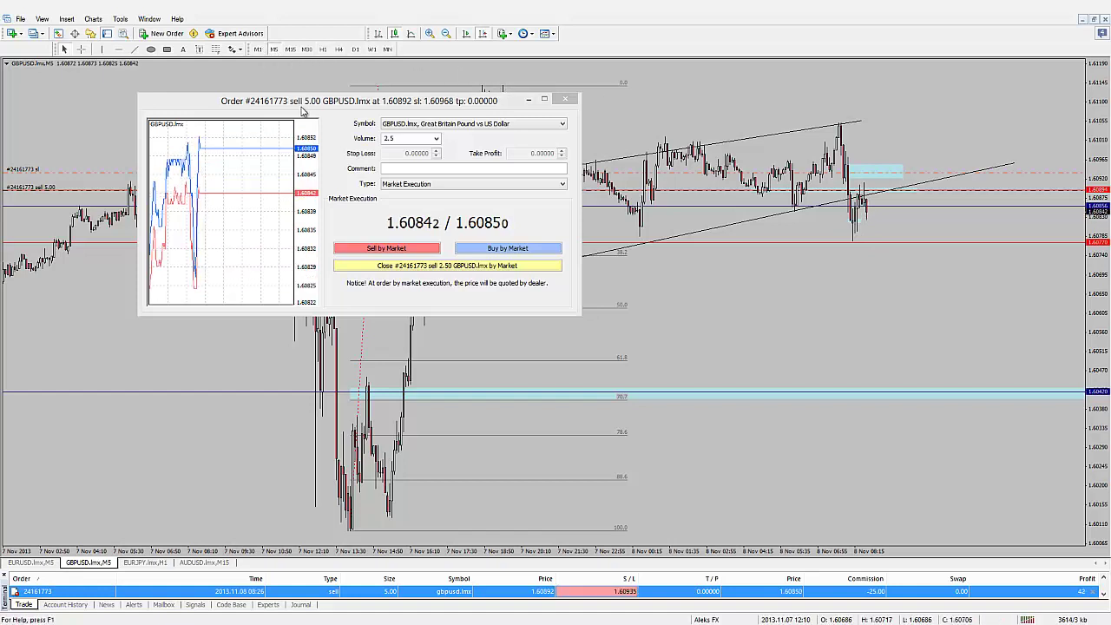
left_click_drag(301, 103, 263, 287)
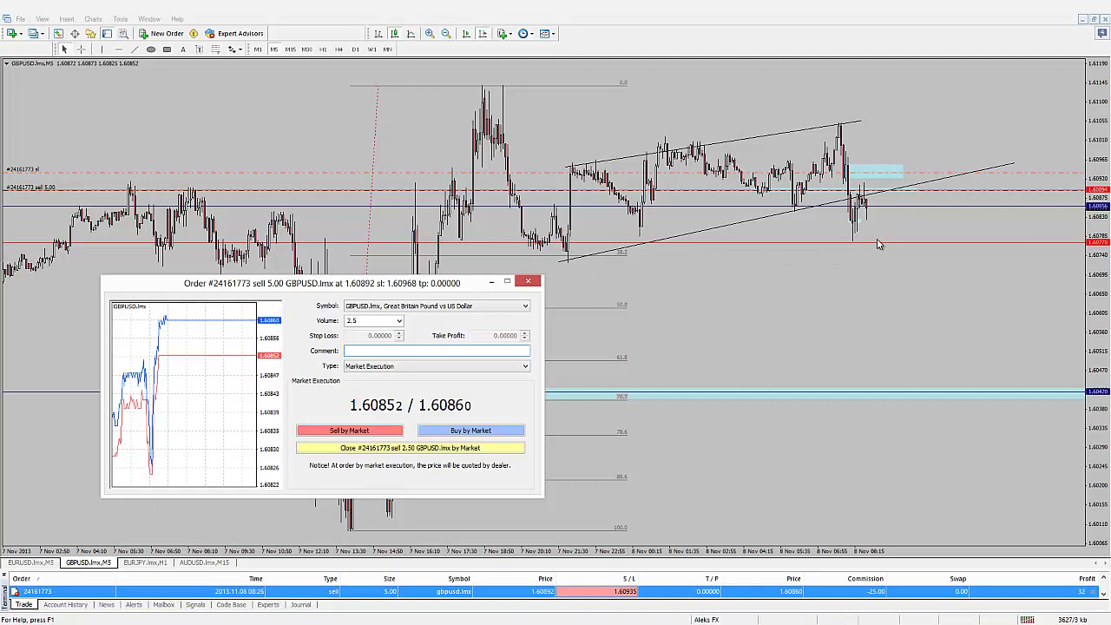
left_click(257, 50)
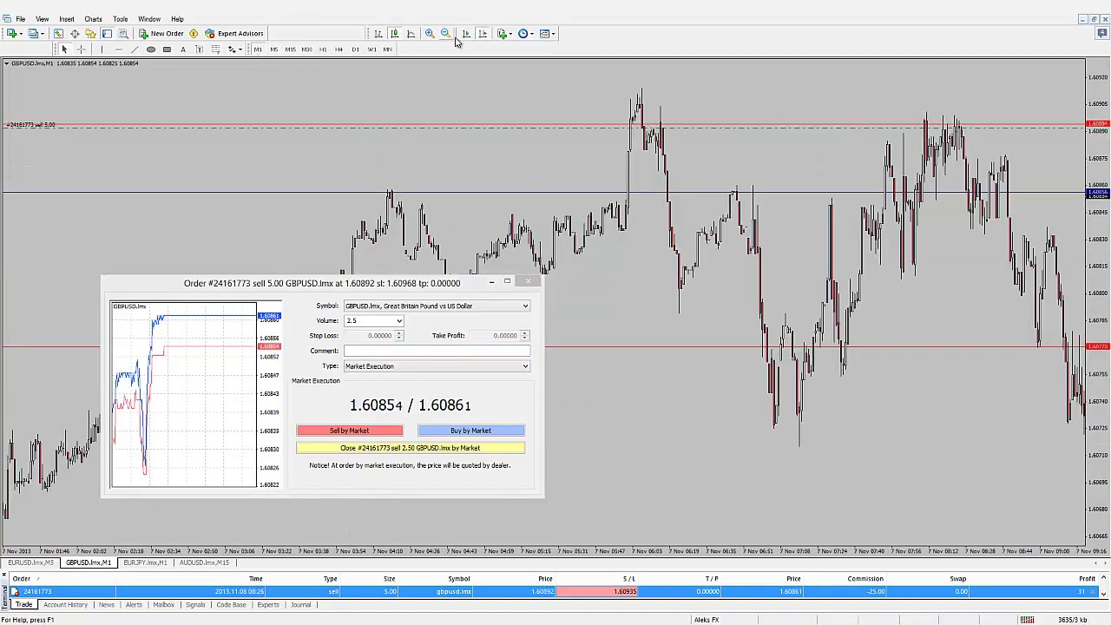
left_click(487, 34)
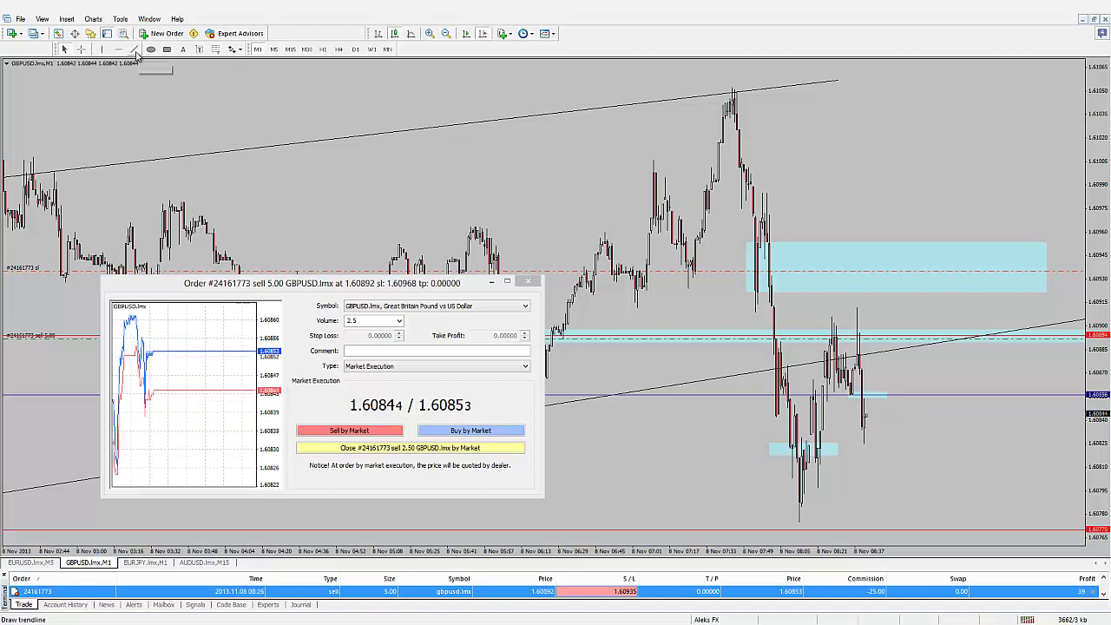
Draw a rising trendline on the M1 chart from the recent low up to the latest candles
left_click_drag(799, 520, 883, 371)
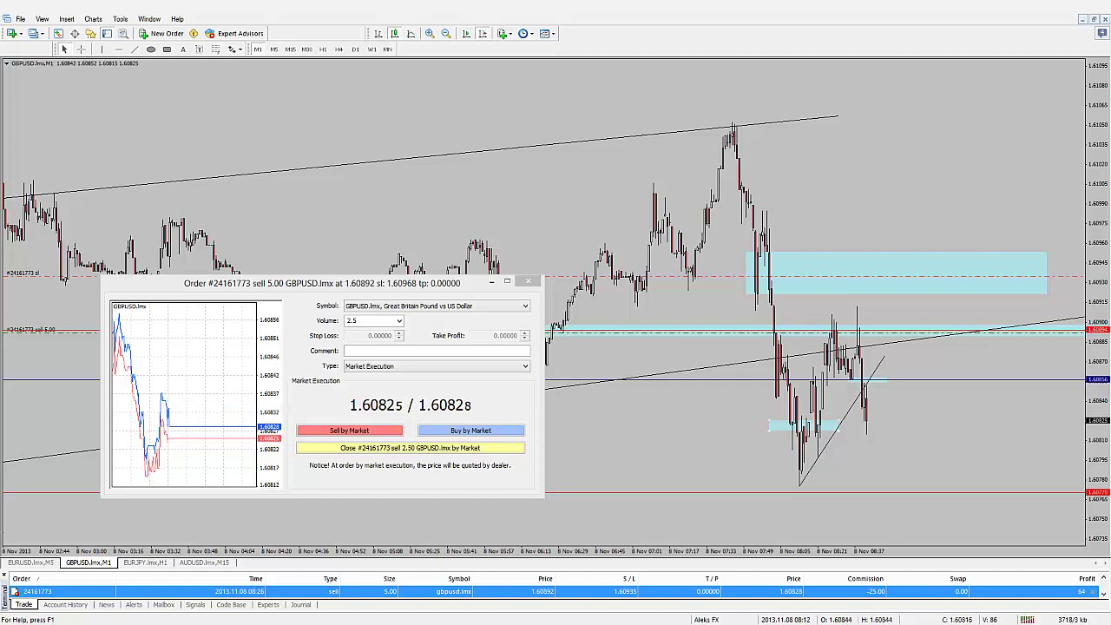
Drag the lower cyan rectangle down and right onto the recent sell-off lows
left_click_drag(857, 460, 914, 490)
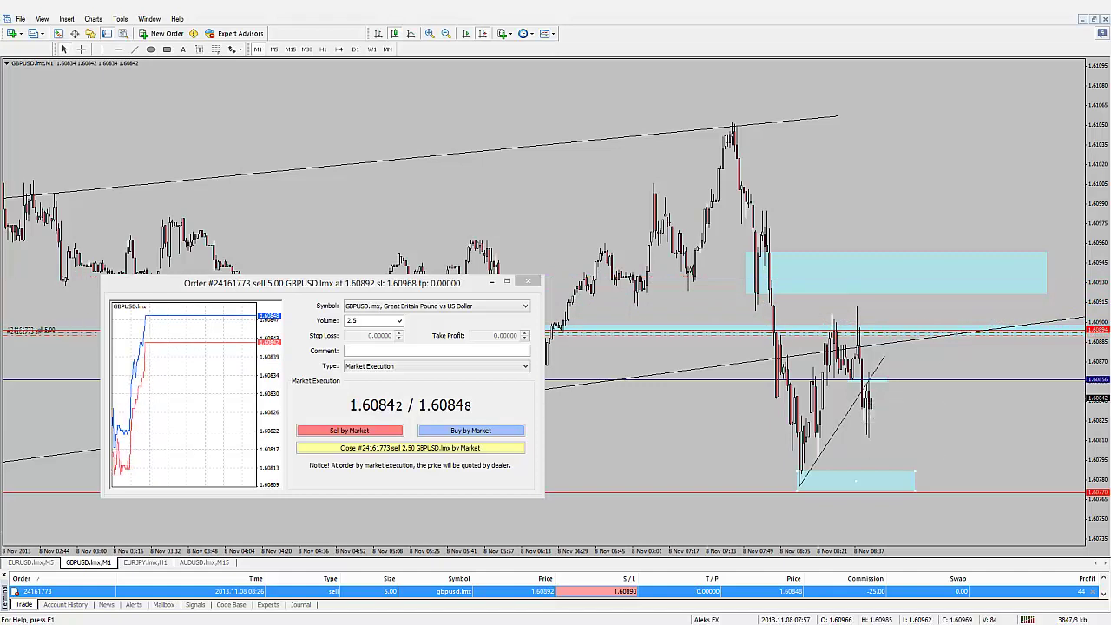
Review the GBPUSD setup by switching between M5 and M1, zooming in and ending on M5
left_click(274, 50)
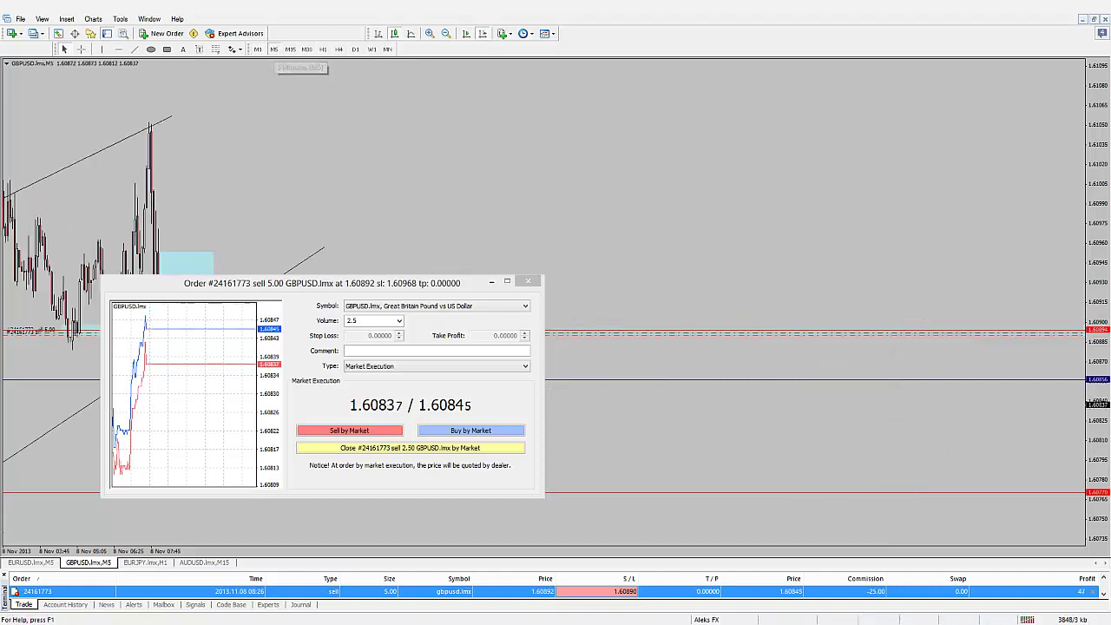
left_click(428, 33)
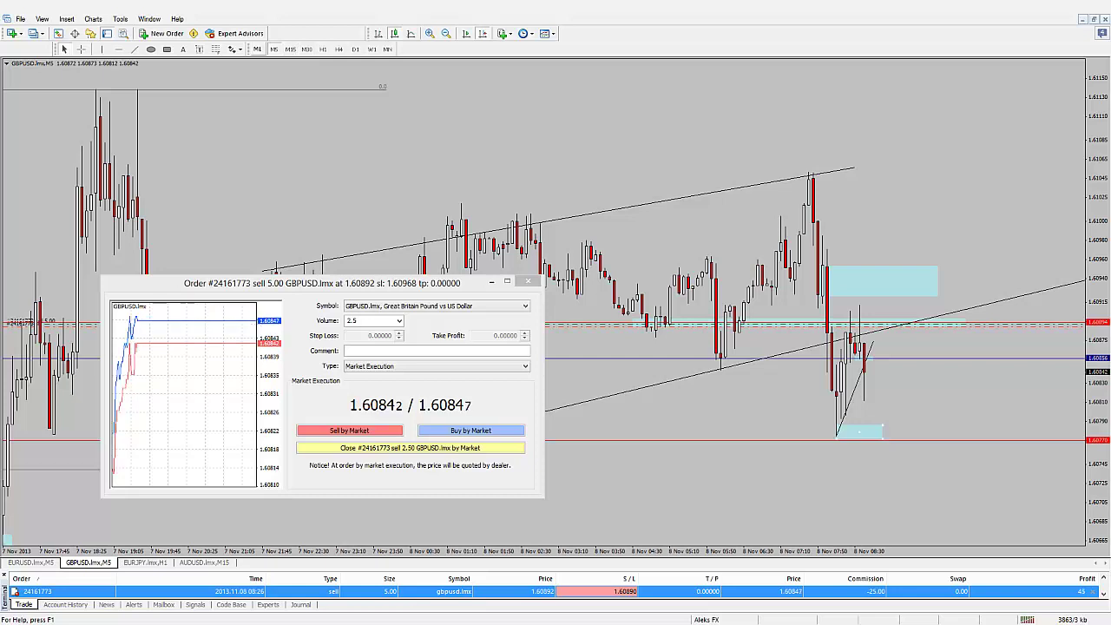
left_click(257, 50)
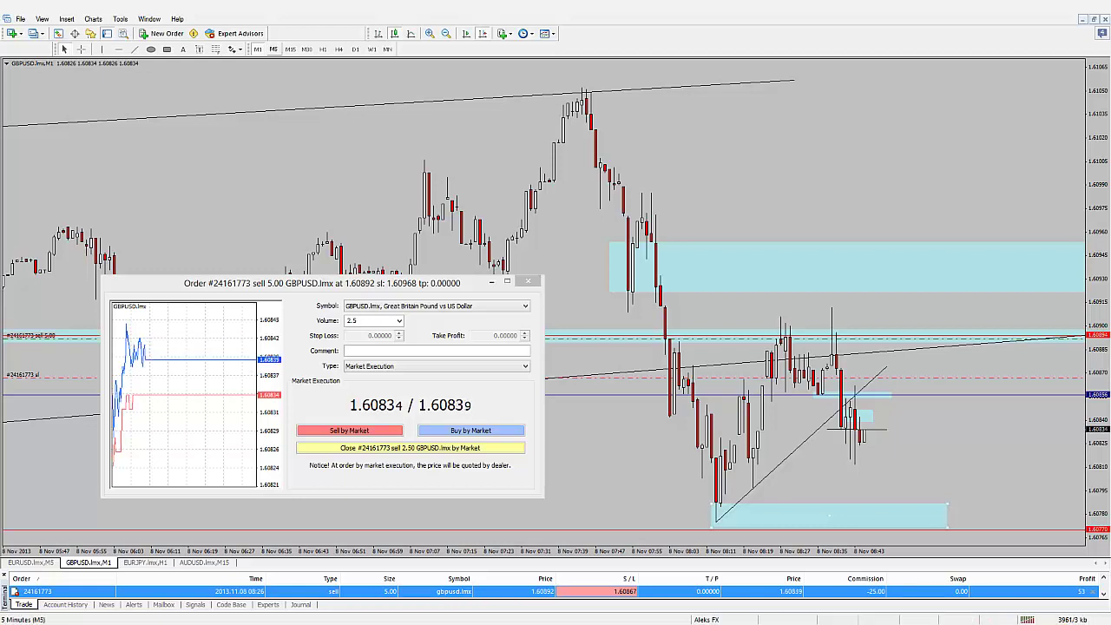
left_click(274, 49)
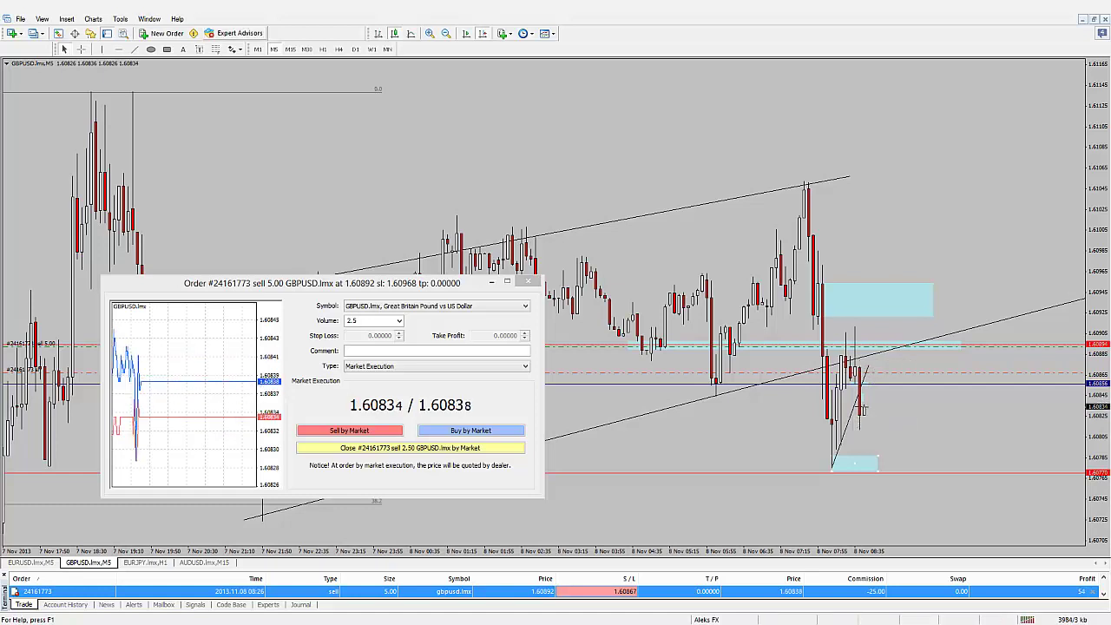
Return to a zoomed M1 chart with chart shift and close 2.50 of the 5.00-lot sell
left_click(256, 49)
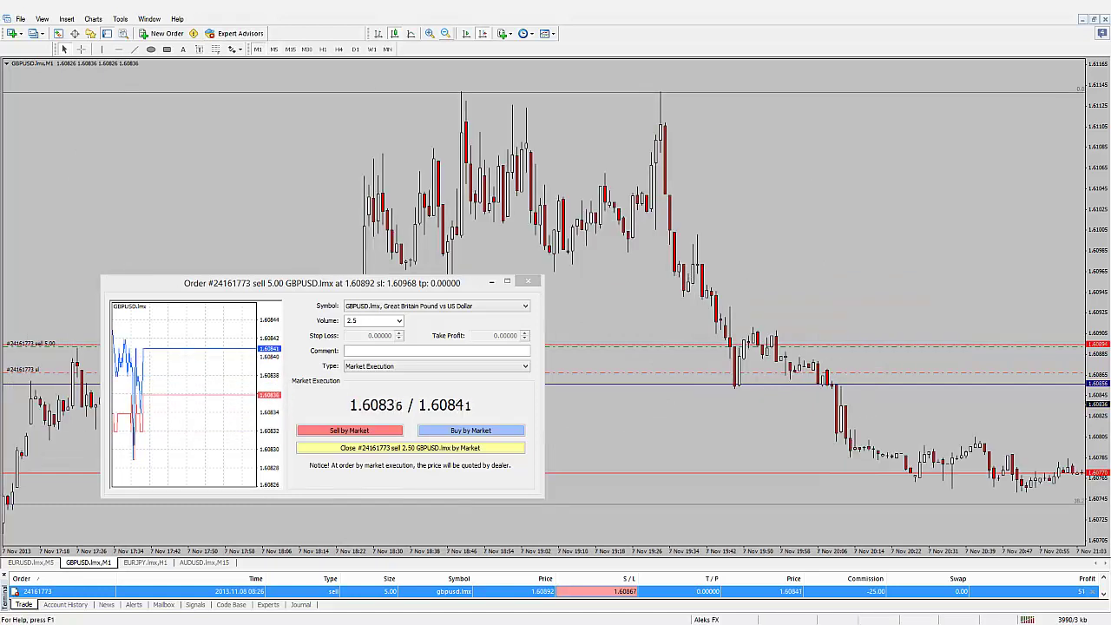
key("plus")
left_click(482, 33)
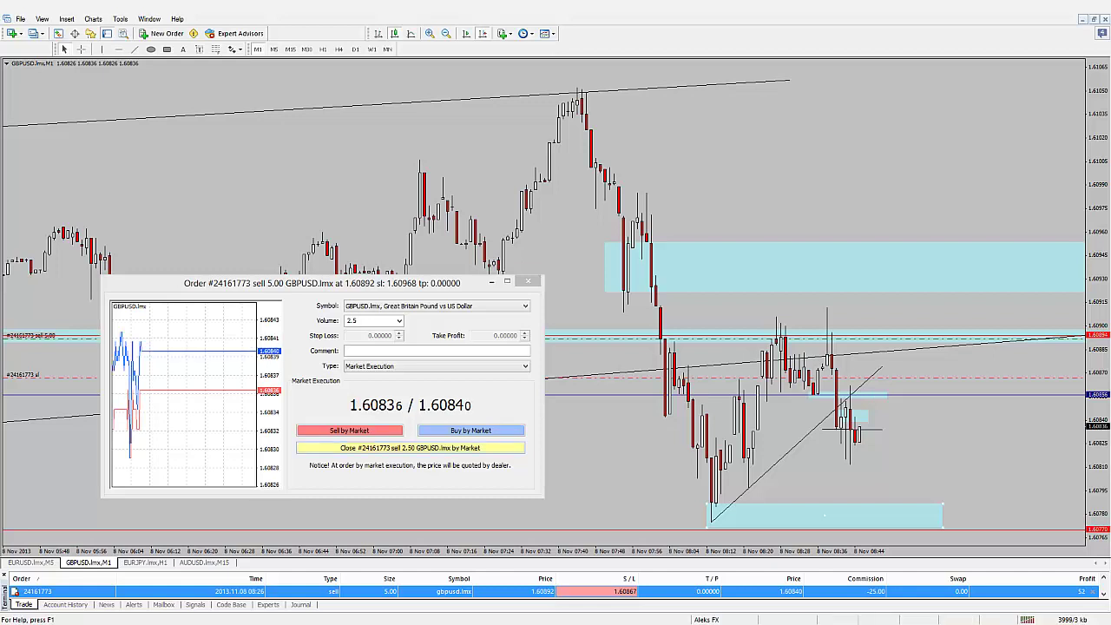
left_click(411, 447)
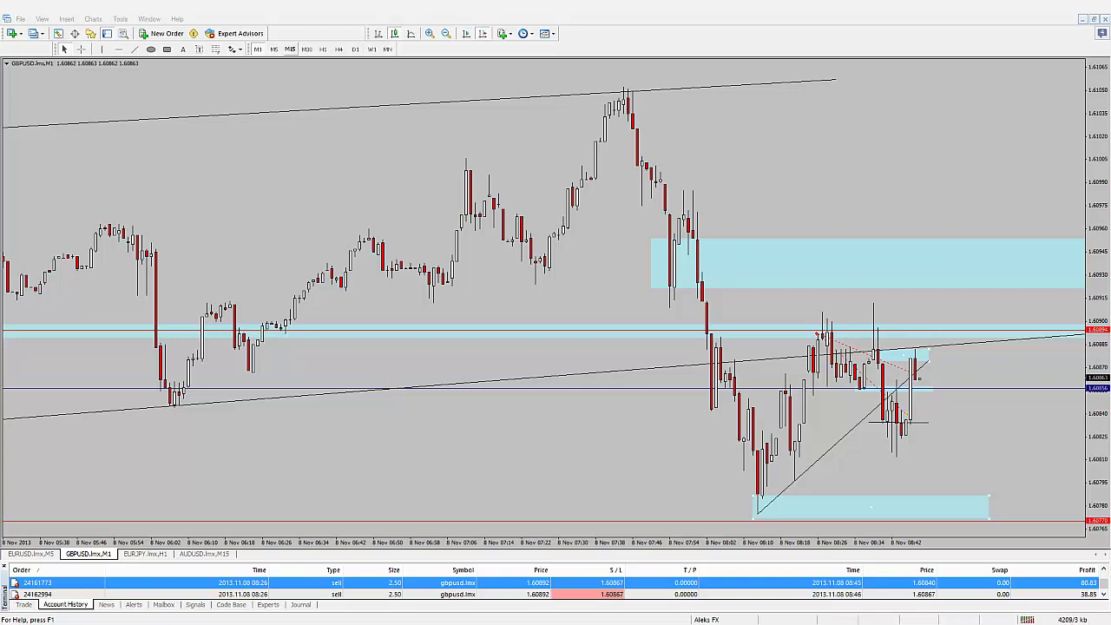
scroll(556, 295, "down", 3)
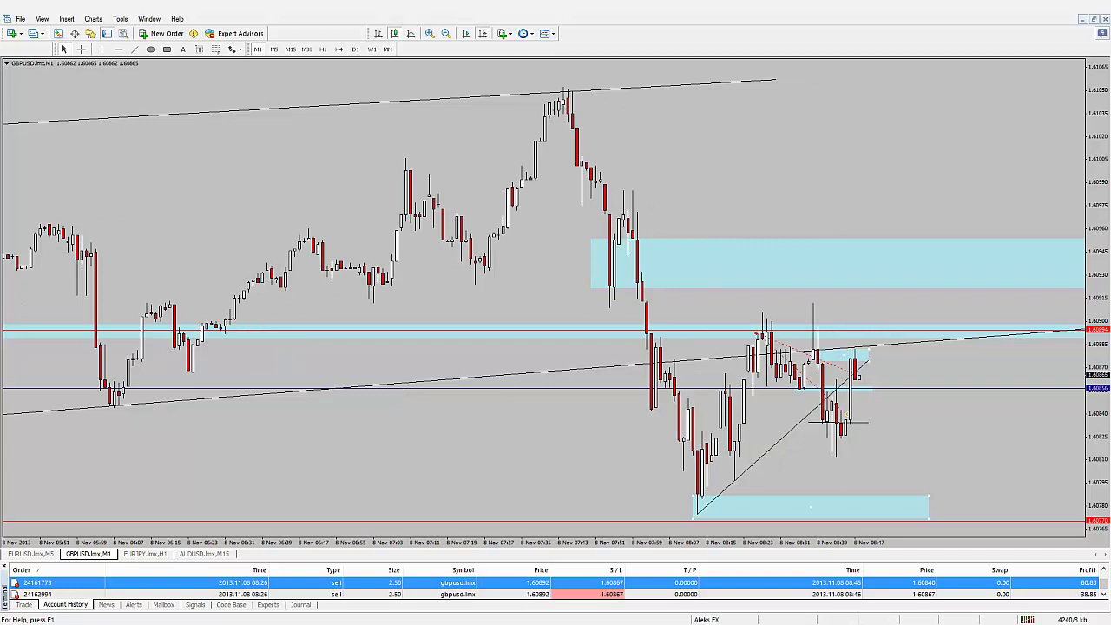